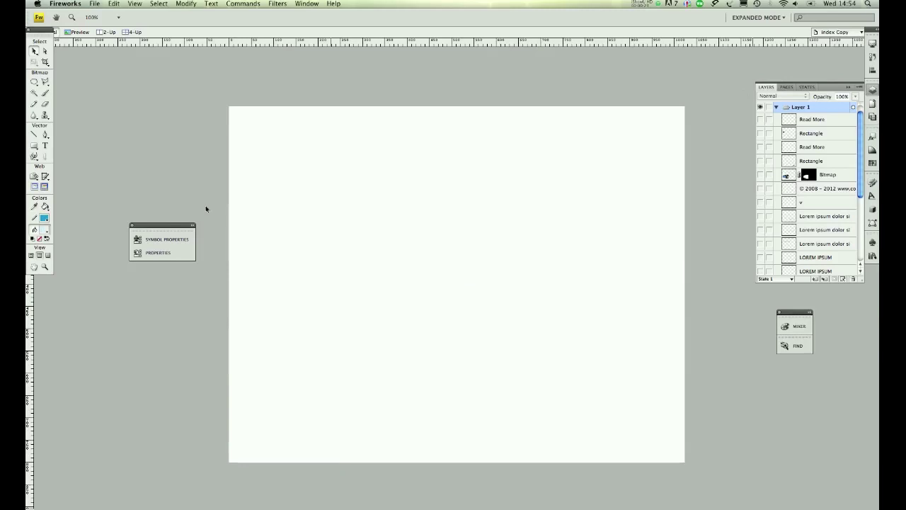
- Expand the document properties, start a new document with height 800, then cancel it
{"action": "left_click", "coordinate": [158, 253]}
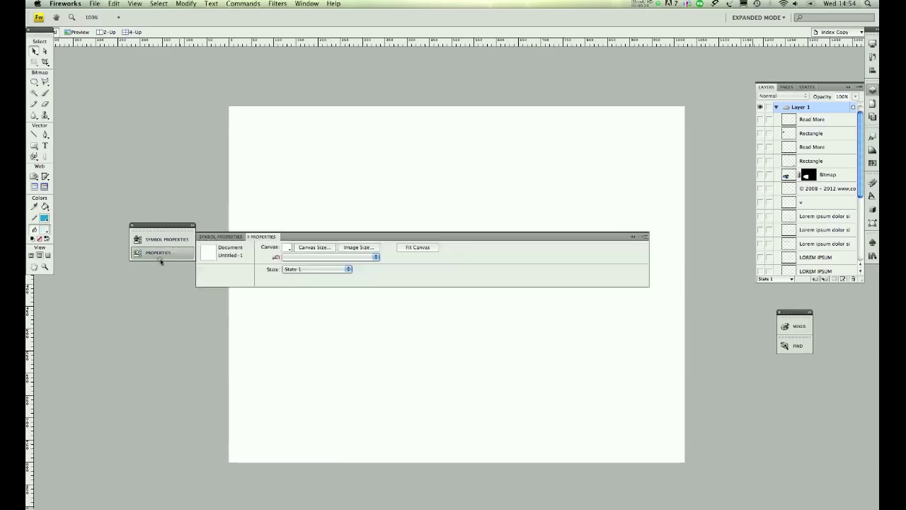
{"action": "left_click", "coordinate": [99, 5]}
{"action": "left_click", "coordinate": [101, 14]}
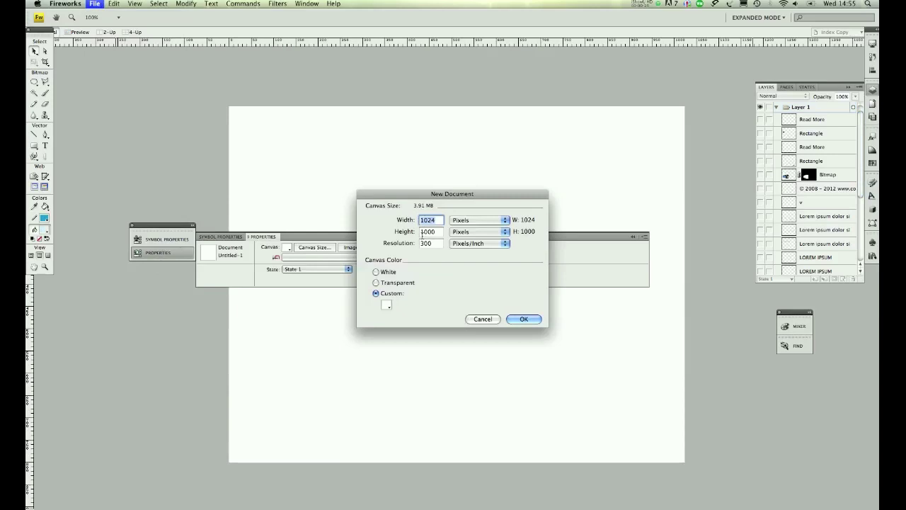
{"action": "double_click", "coordinate": [423, 231]}
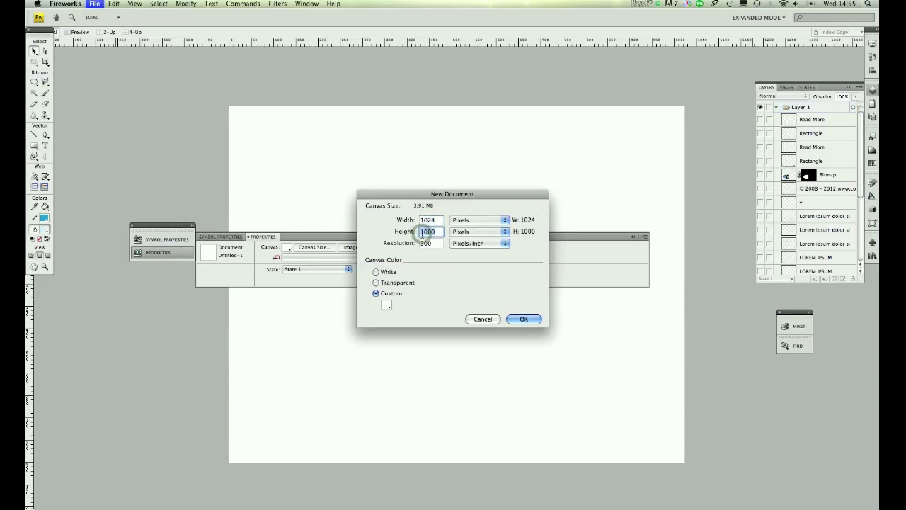
{"action": "type", "text": "800"}
{"action": "left_click", "coordinate": [492, 319]}
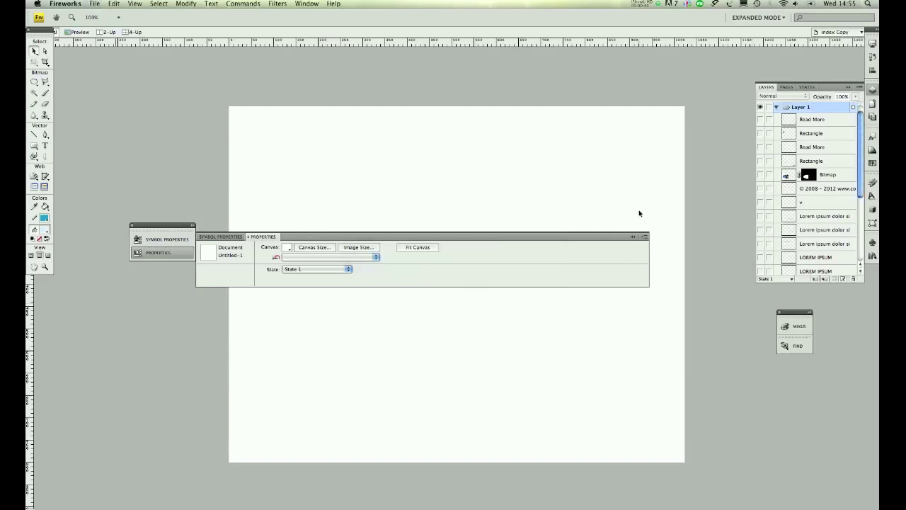
- Collapse the properties and show the header, grey band, content box, footer rectangles and navigation links
{"action": "scroll", "coordinate": [785, 182], "scroll_direction": "down", "scroll_amount": 5}
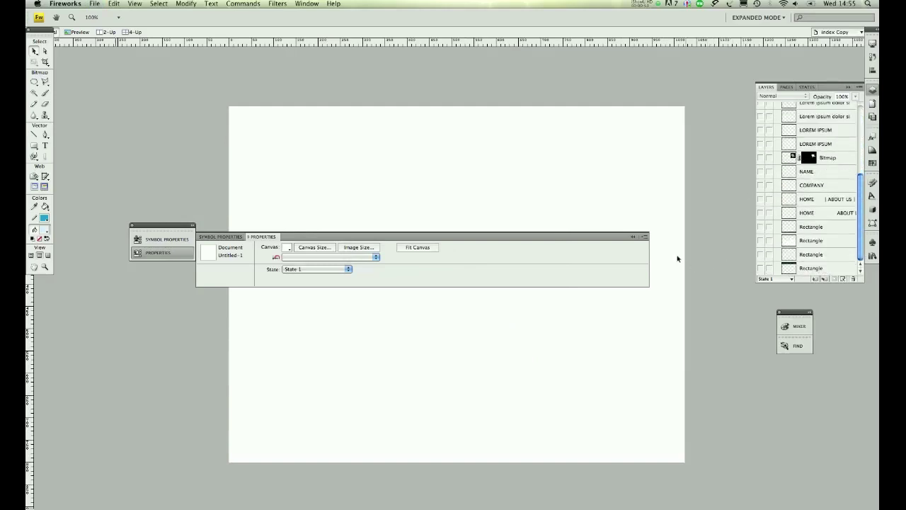
{"action": "left_click", "coordinate": [633, 236]}
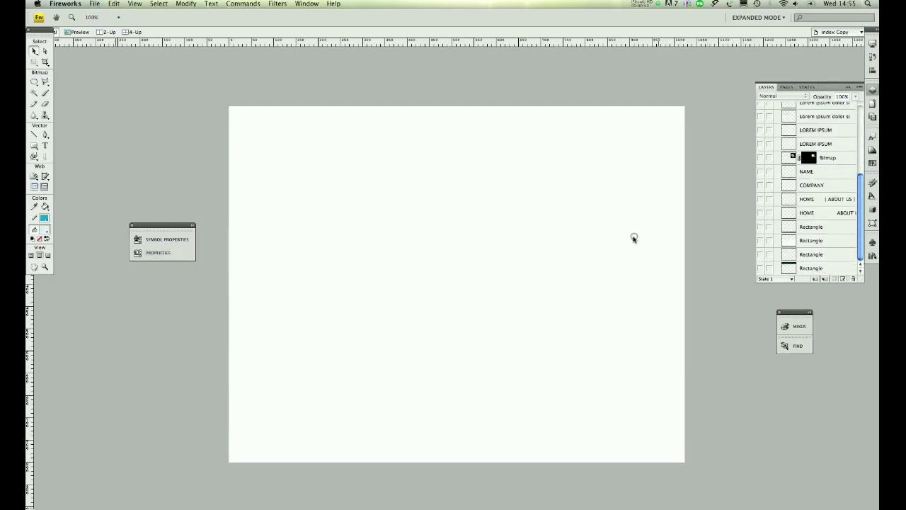
{"action": "left_click", "coordinate": [761, 268]}
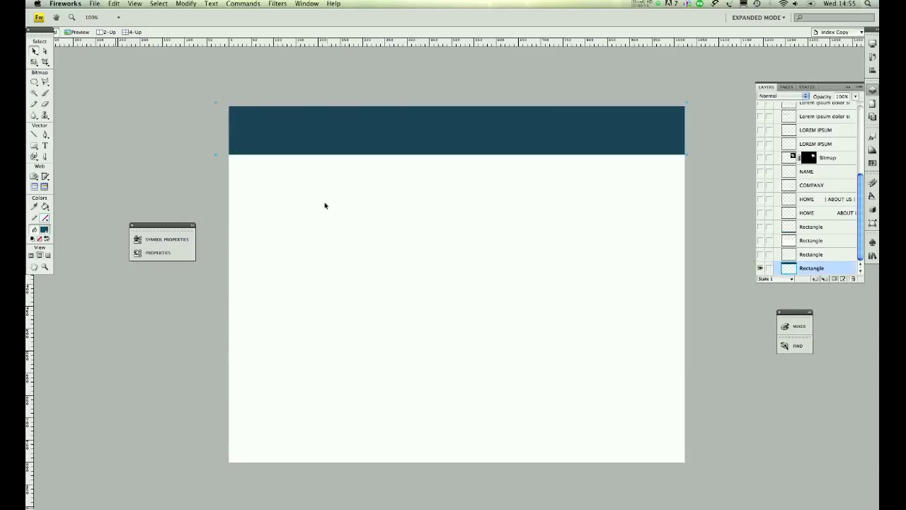
{"action": "left_click", "coordinate": [761, 254]}
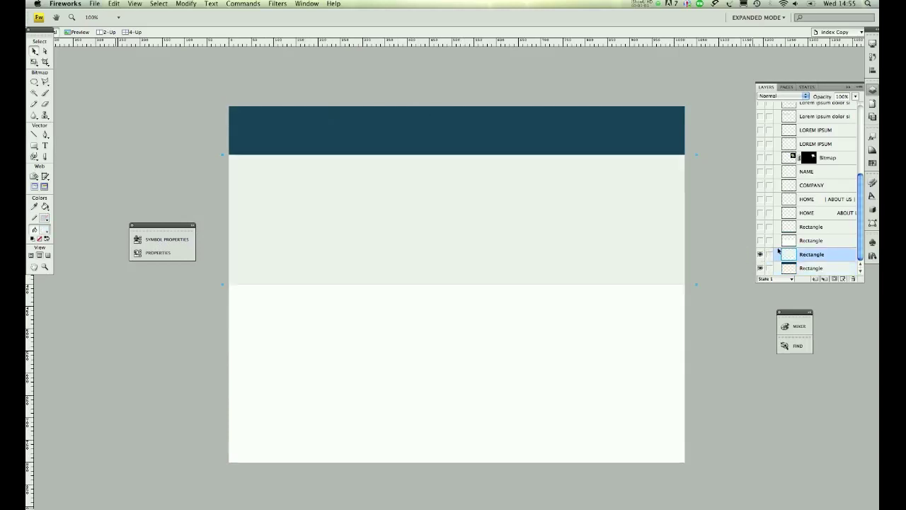
{"action": "left_click", "coordinate": [761, 241]}
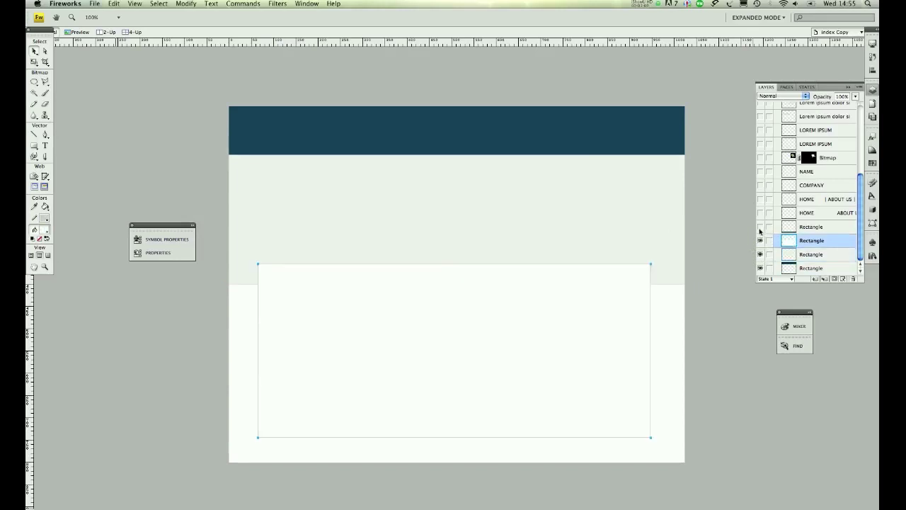
{"action": "left_click", "coordinate": [760, 227]}
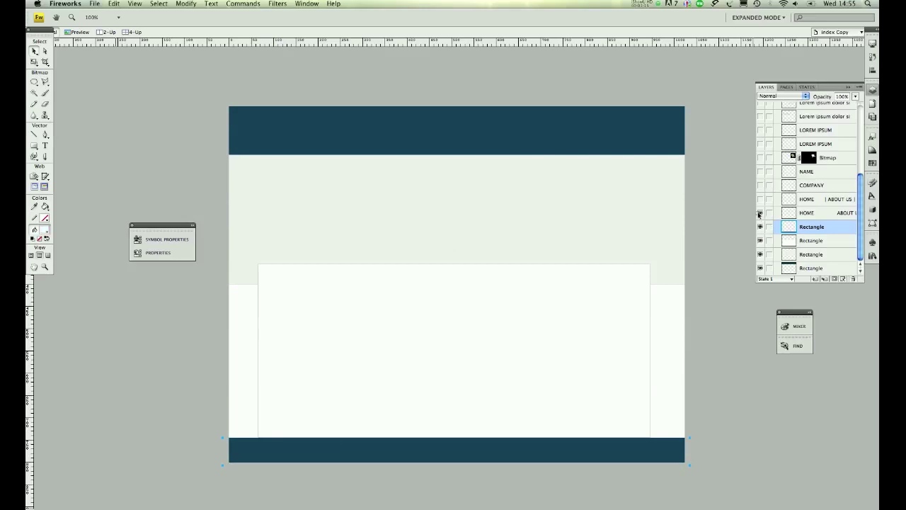
{"action": "left_click", "coordinate": [759, 213]}
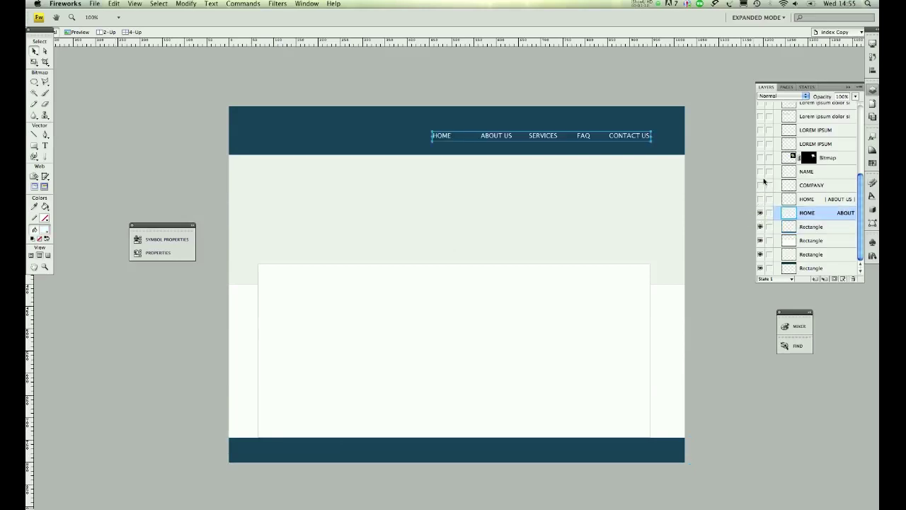
- Show COMPANY NAME, footer links, computer image, LOREM IPSUM heading and its paragraph
{"action": "left_click", "coordinate": [759, 185]}
{"action": "left_click", "coordinate": [760, 171]}
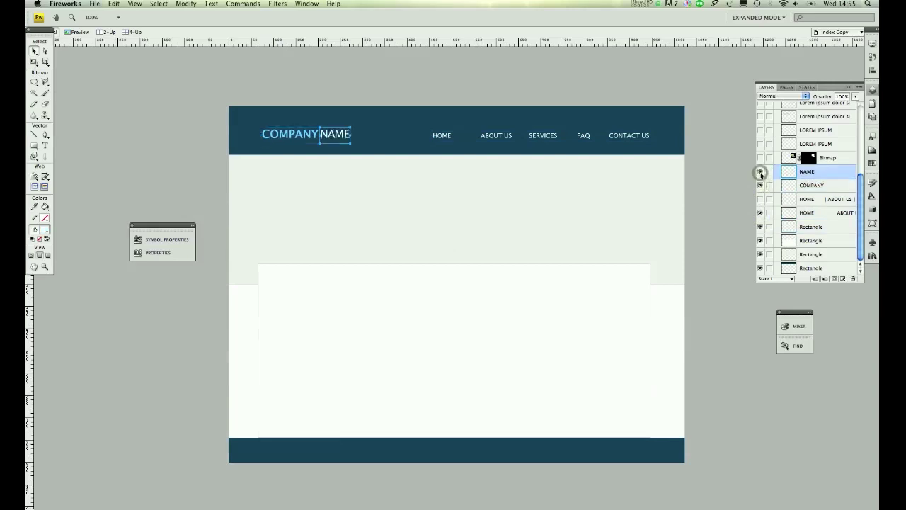
{"action": "left_click", "coordinate": [760, 199]}
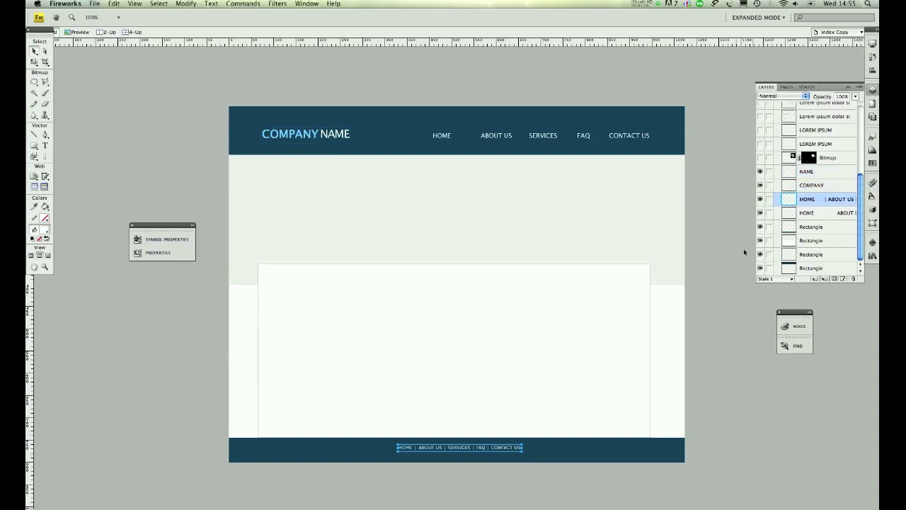
{"action": "left_click", "coordinate": [760, 157]}
{"action": "left_click", "coordinate": [760, 144]}
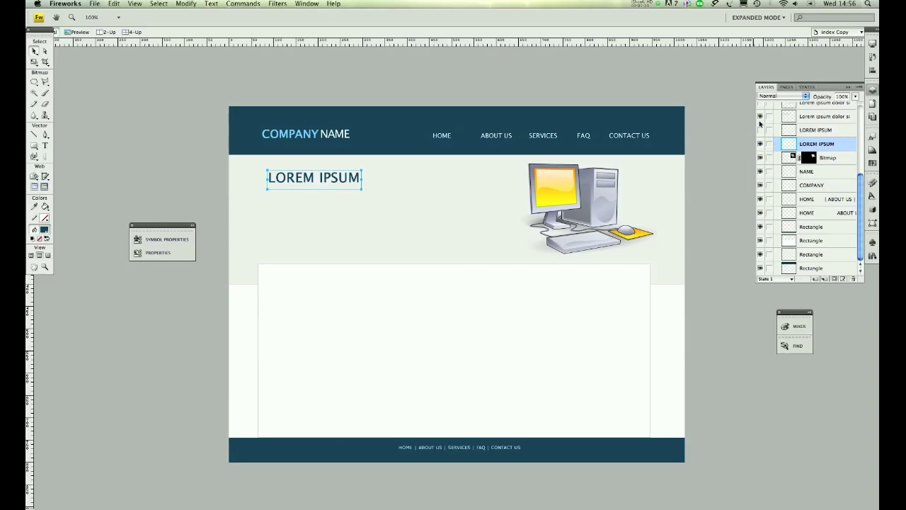
{"action": "left_click", "coordinate": [760, 116]}
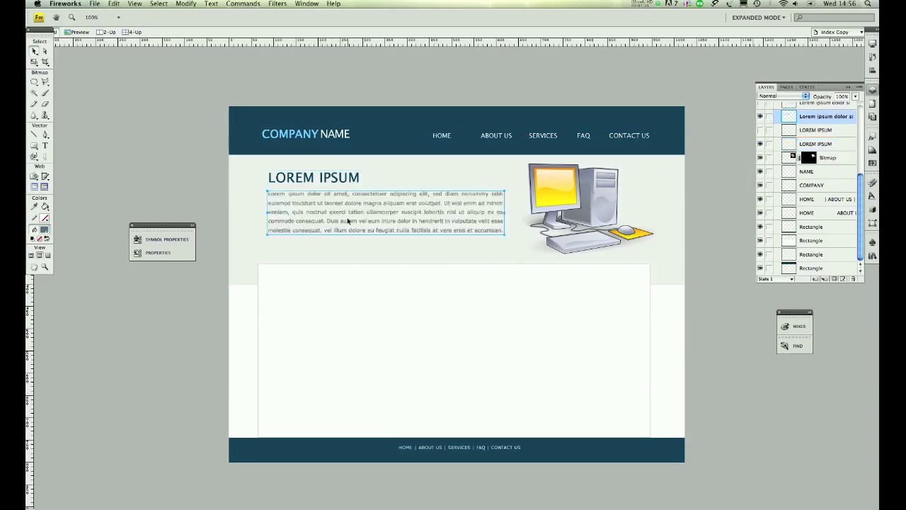
{"action": "left_click", "coordinate": [259, 4]}
{"action": "mouse_move", "coordinate": [285, 165]}
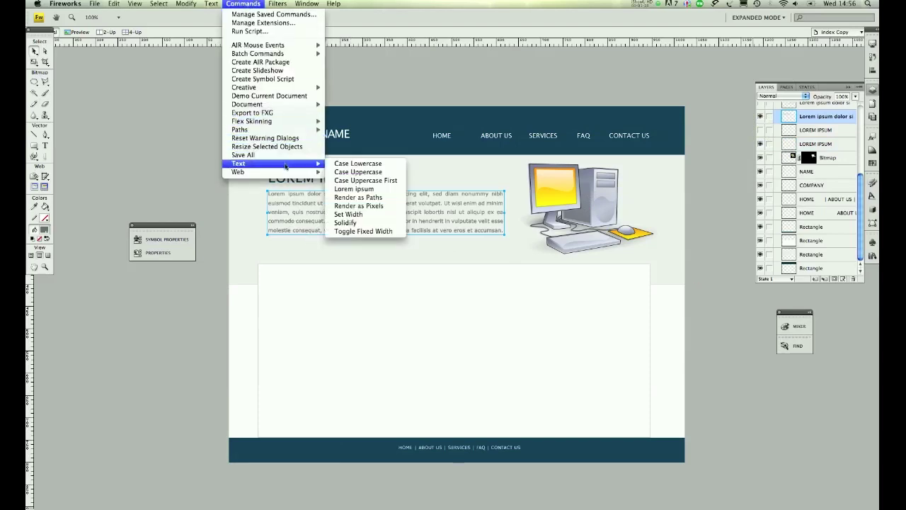
- Insert a Lorem ipsum placeholder block into the content box, then delete it
{"action": "left_click", "coordinate": [362, 189]}
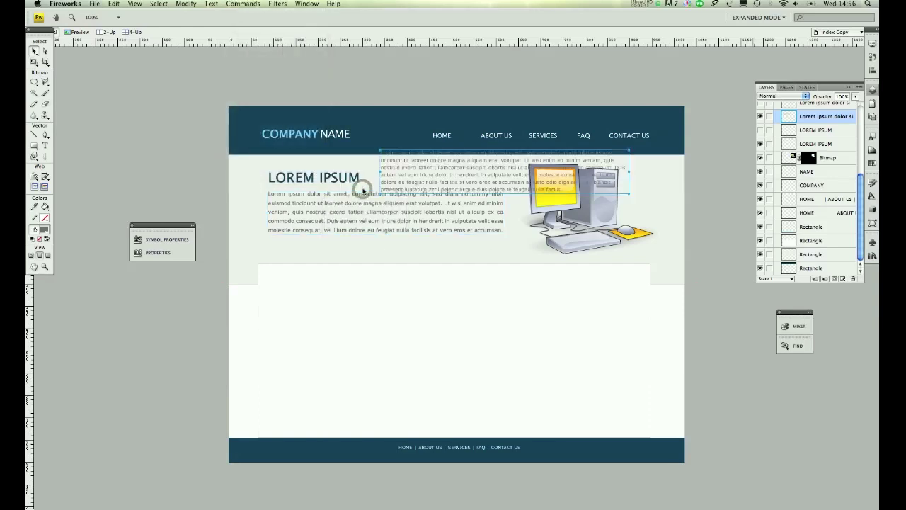
{"action": "left_click_drag", "start_coordinate": [405, 182], "coordinate": [318, 343]}
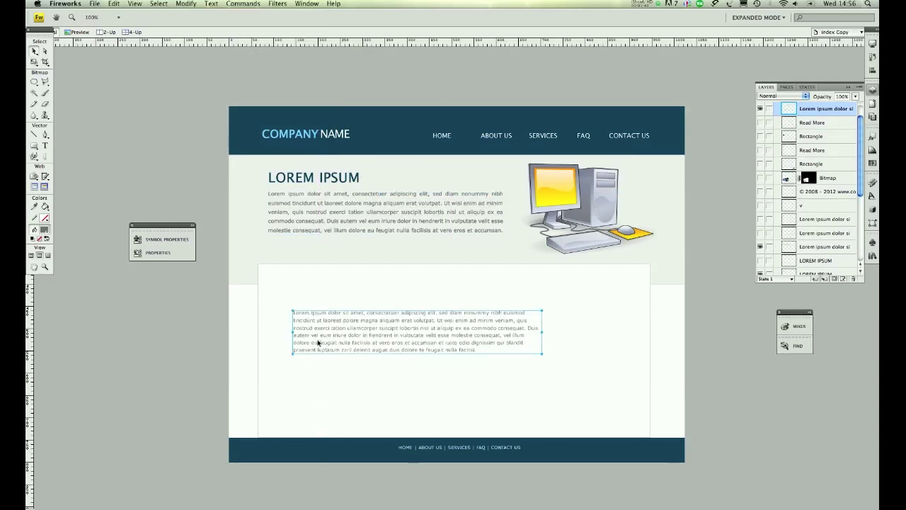
{"action": "key", "text": "Delete"}
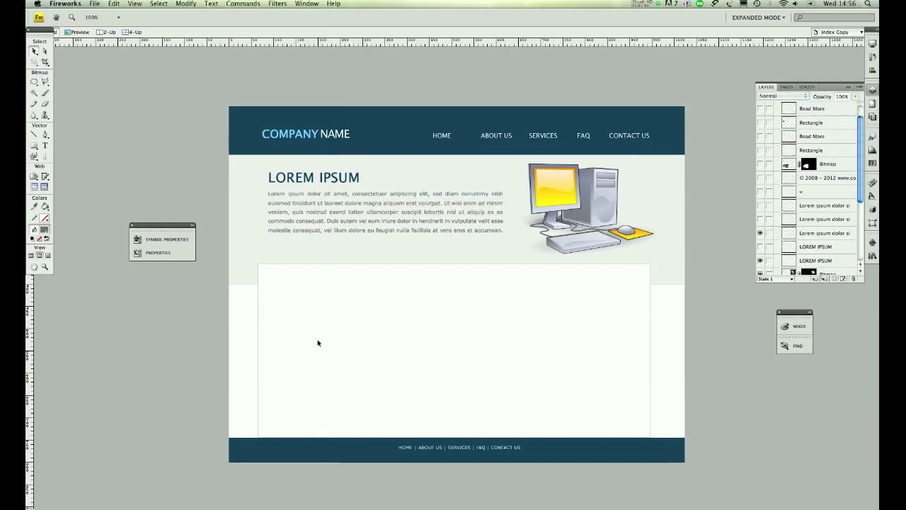
- Show the content heading, two paragraphs, copyright line, computer image and both Read More buttons
{"action": "left_click", "coordinate": [760, 246]}
{"action": "left_click", "coordinate": [760, 219]}
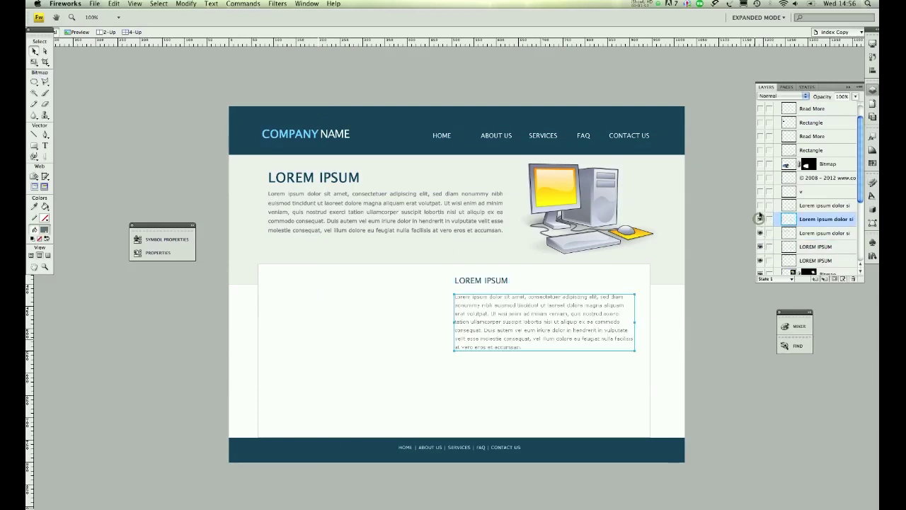
{"action": "left_click", "coordinate": [759, 205]}
{"action": "left_click", "coordinate": [759, 178]}
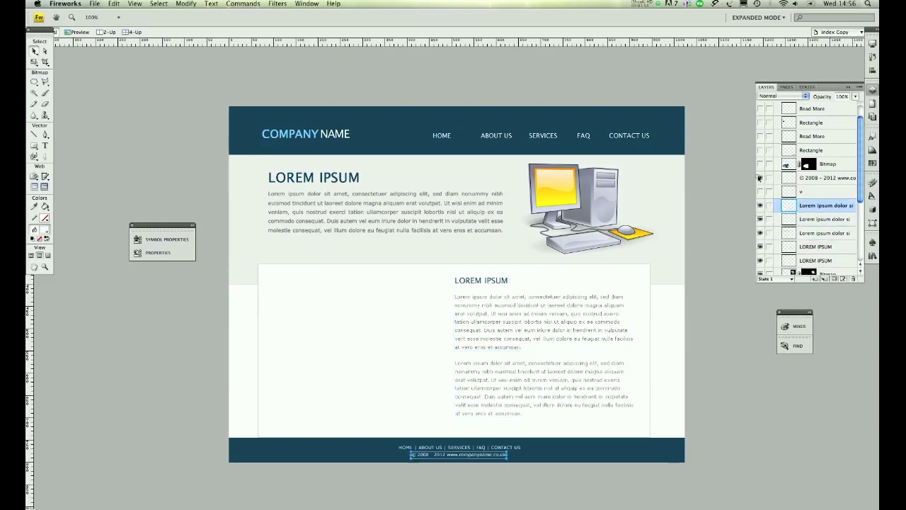
{"action": "left_click", "coordinate": [759, 163]}
{"action": "left_click", "coordinate": [760, 150]}
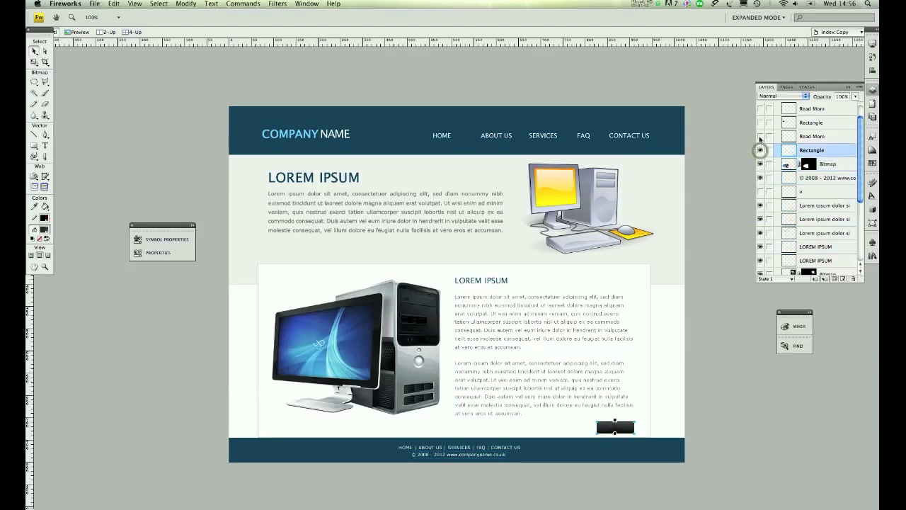
{"action": "left_click", "coordinate": [759, 135]}
{"action": "left_click", "coordinate": [759, 122]}
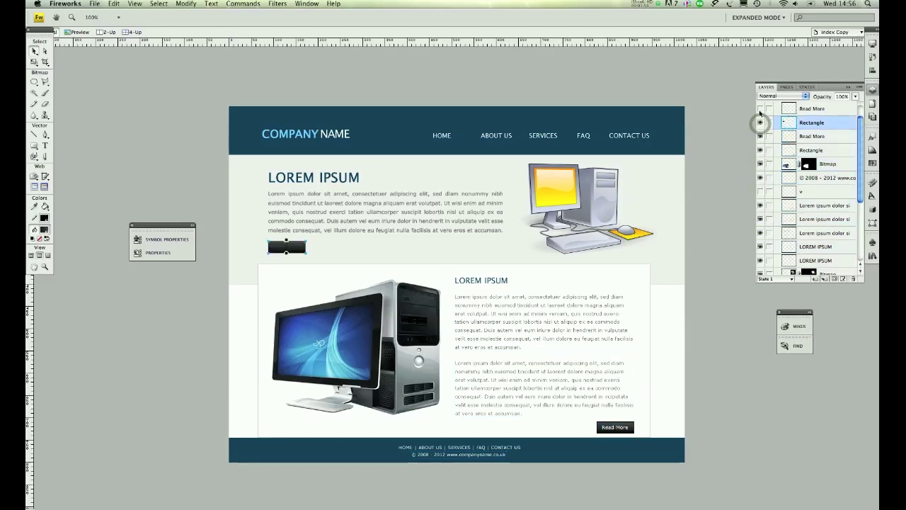
{"action": "left_click", "coordinate": [760, 110]}
{"action": "scroll", "coordinate": [760, 117], "scroll_direction": "up", "scroll_amount": 2}
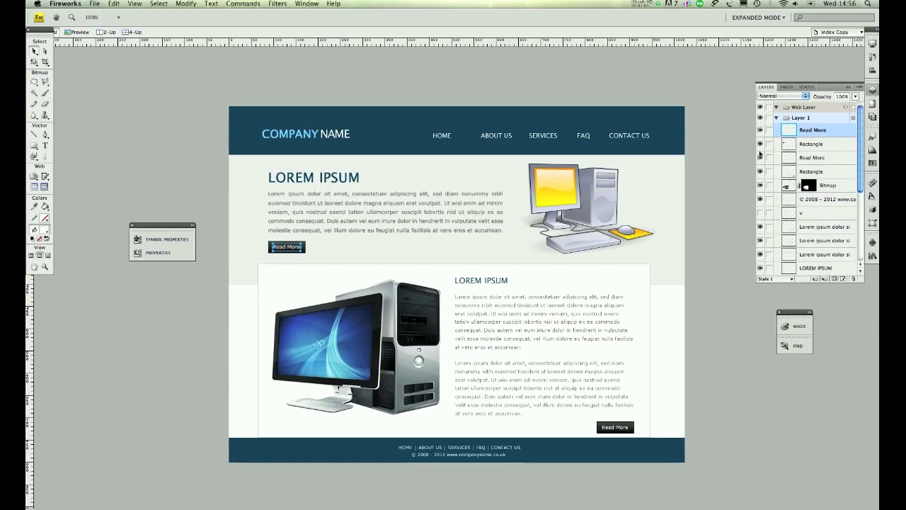
- Deselect everything and draw a small rectangle right of the upper Read More button
{"action": "left_click", "coordinate": [713, 386]}
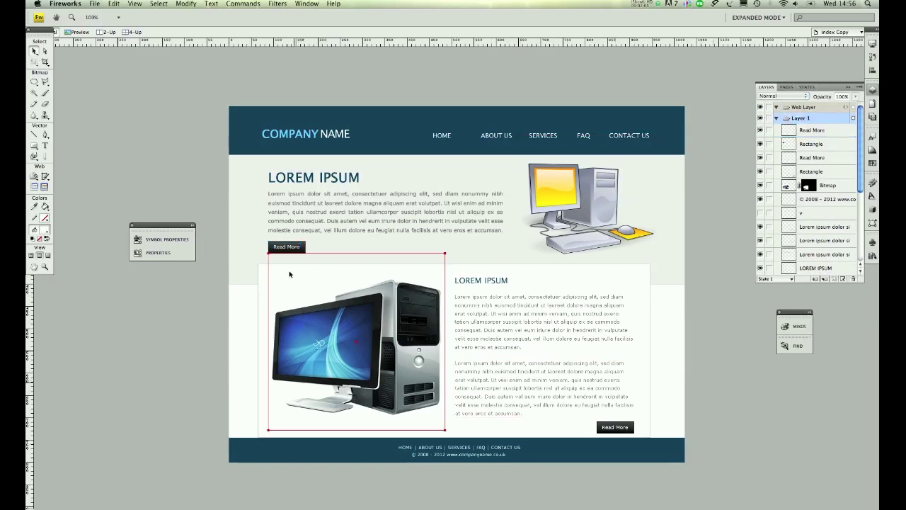
{"action": "left_click", "coordinate": [34, 145]}
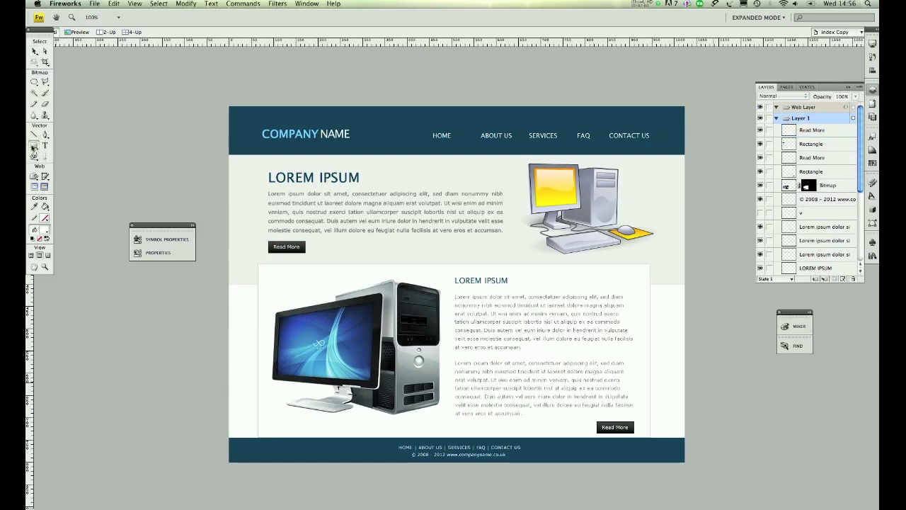
{"action": "left_click_drag", "start_coordinate": [319, 241], "coordinate": [366, 254]}
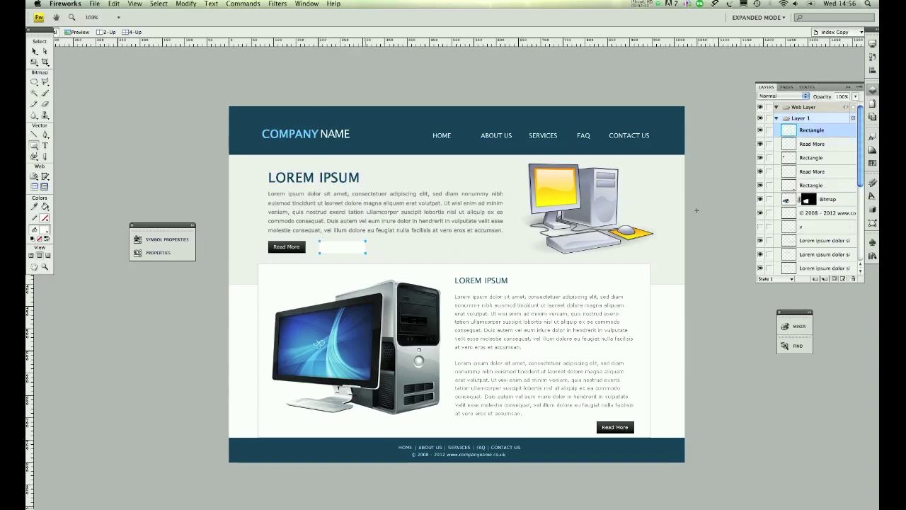
- Try the Web 2 Black 3D and Red Gloss styles on the rectangle, then delete it
{"action": "left_click", "coordinate": [872, 134]}
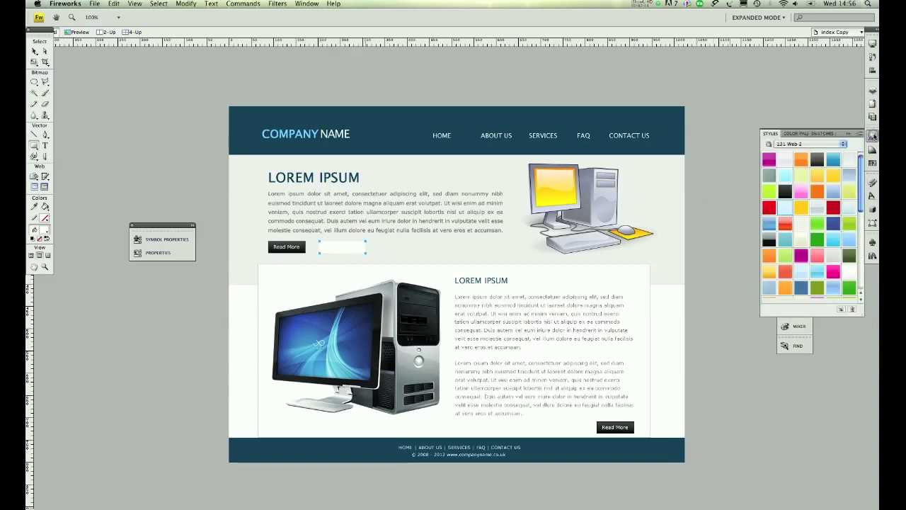
{"action": "left_click", "coordinate": [842, 144]}
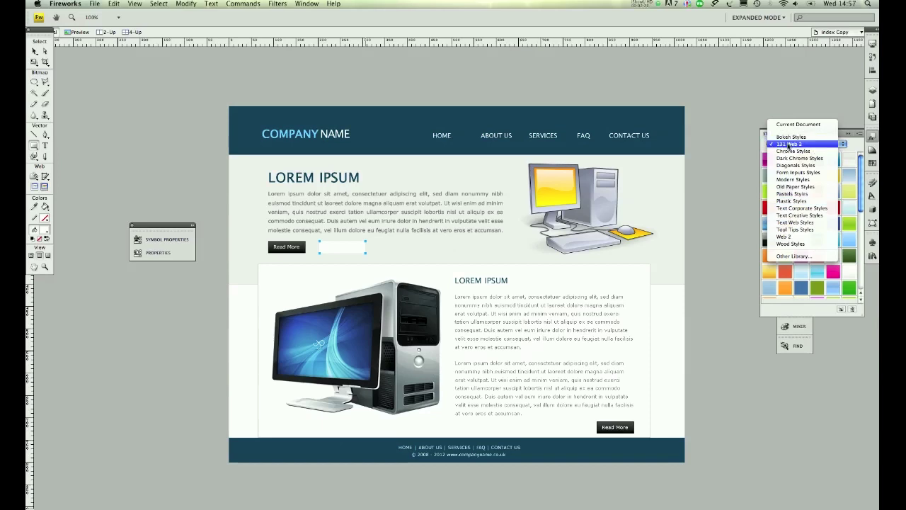
{"action": "left_click", "coordinate": [787, 145]}
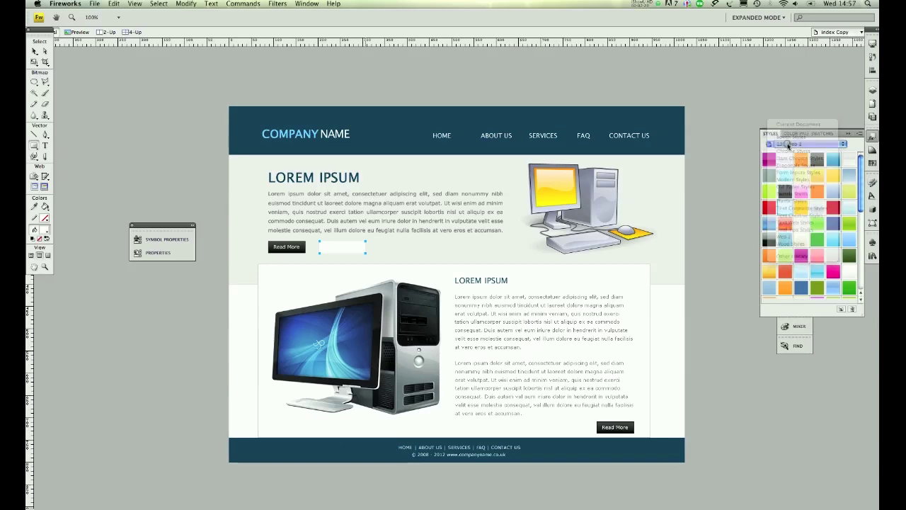
{"action": "left_click", "coordinate": [784, 191]}
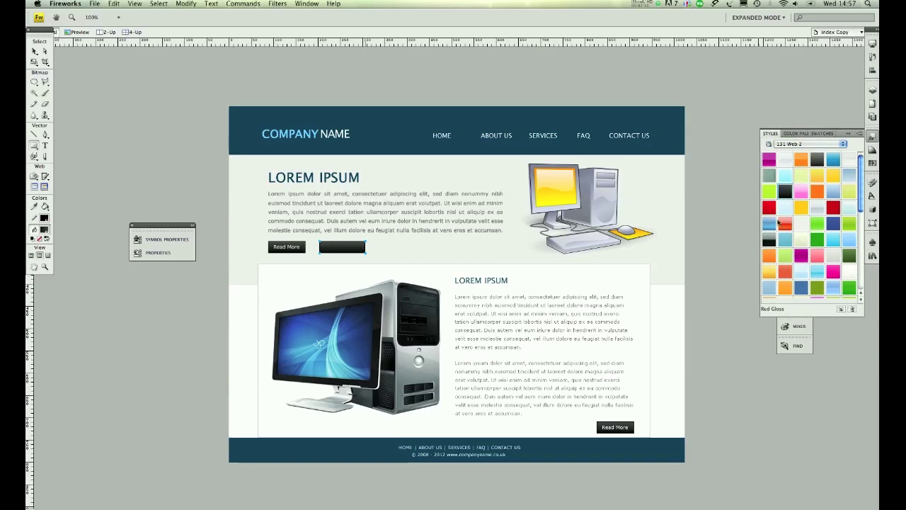
{"action": "left_click", "coordinate": [769, 210]}
{"action": "left_click", "coordinate": [782, 223]}
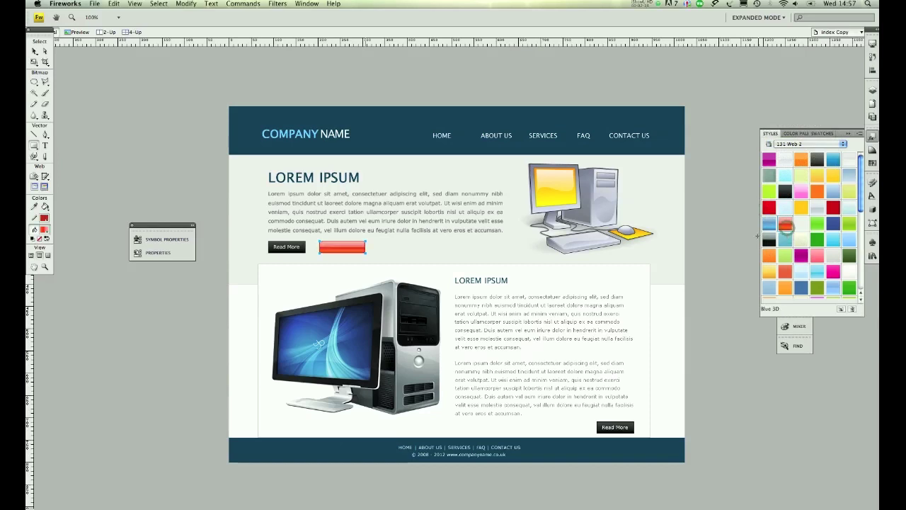
{"action": "key", "text": "Delete"}
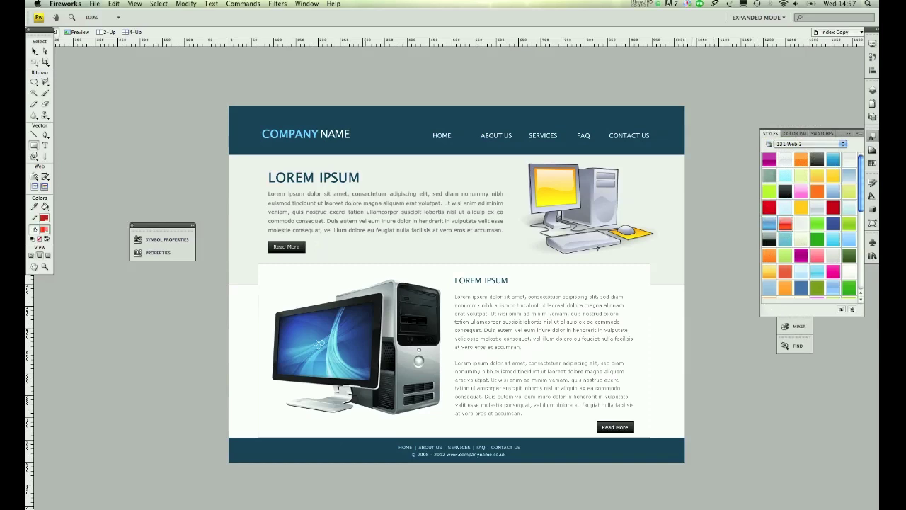
{"action": "left_click", "coordinate": [34, 51]}
- In the Pages list, preview the 03 About us page, then return to 01 index
{"action": "left_click", "coordinate": [872, 92]}
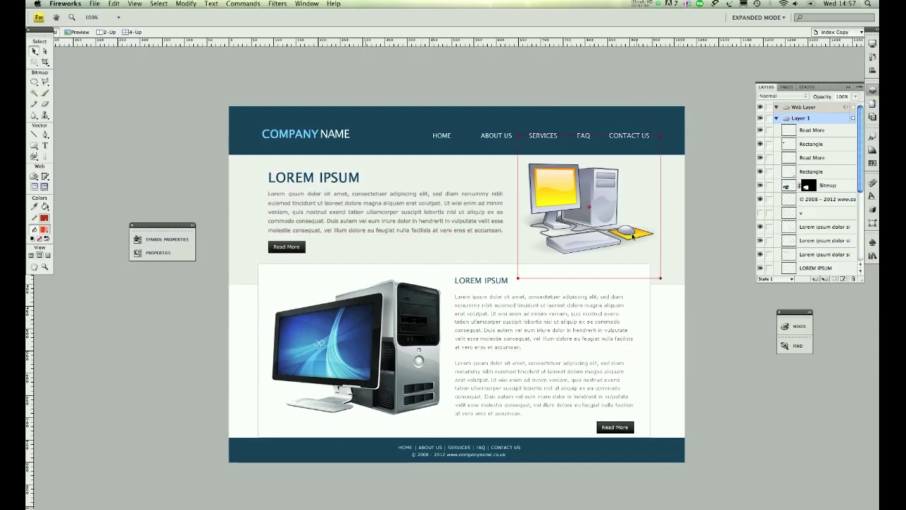
{"action": "left_click", "coordinate": [787, 86]}
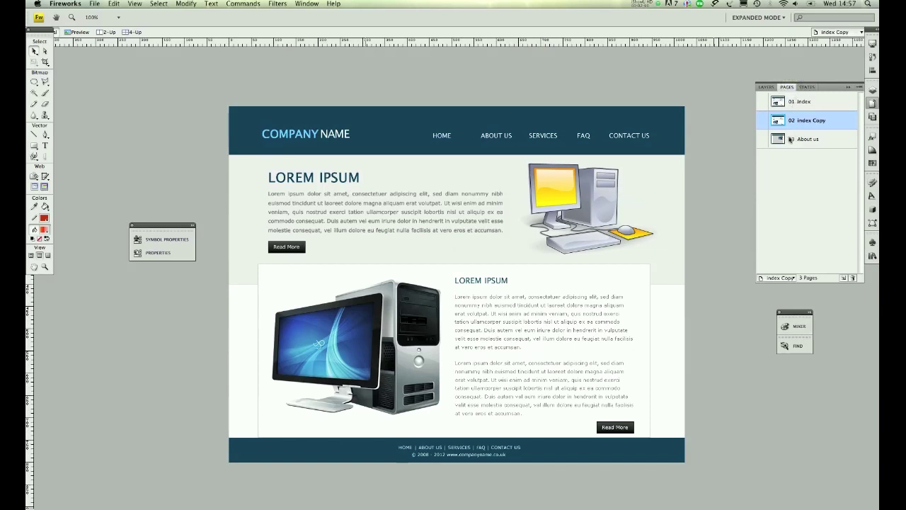
{"action": "left_click", "coordinate": [502, 157]}
{"action": "left_click", "coordinate": [808, 140]}
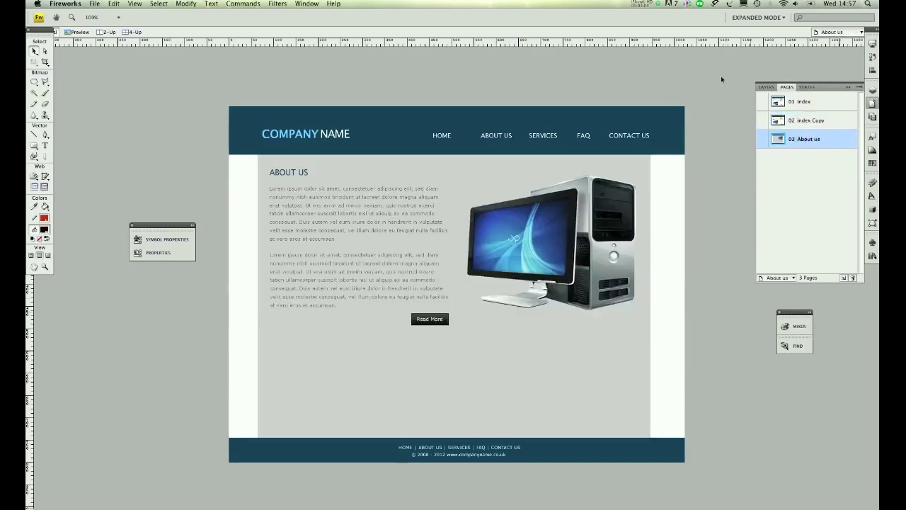
{"action": "left_click", "coordinate": [790, 103]}
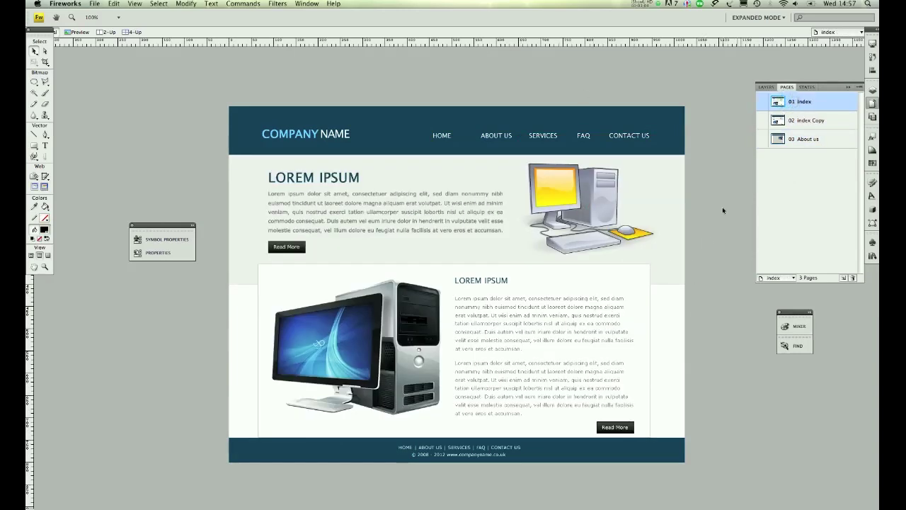